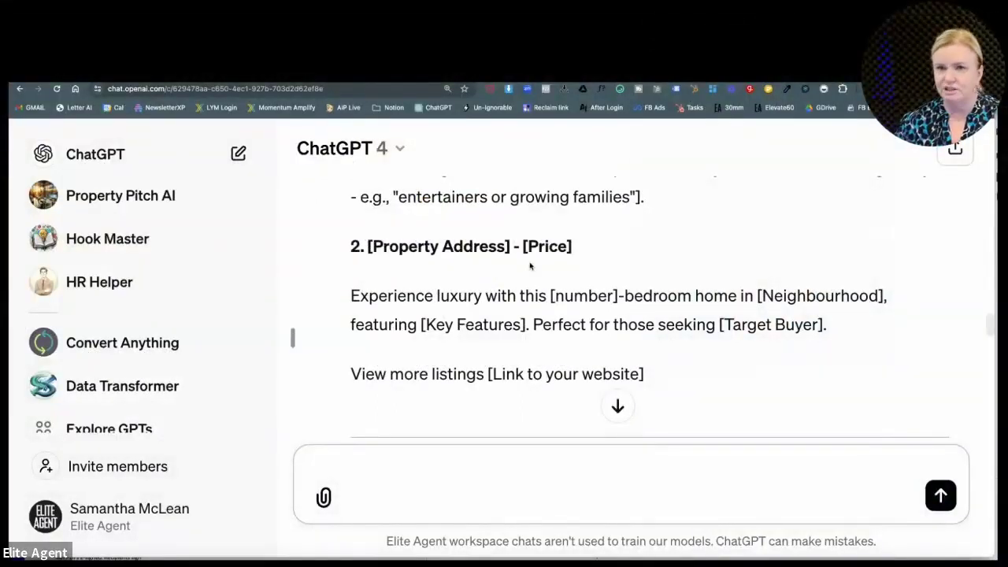
Step: Start a new chat and ask whether ChatGPT knows the They Ask, You Answer approach
{"action": "left_click", "coordinate": [95, 151]}
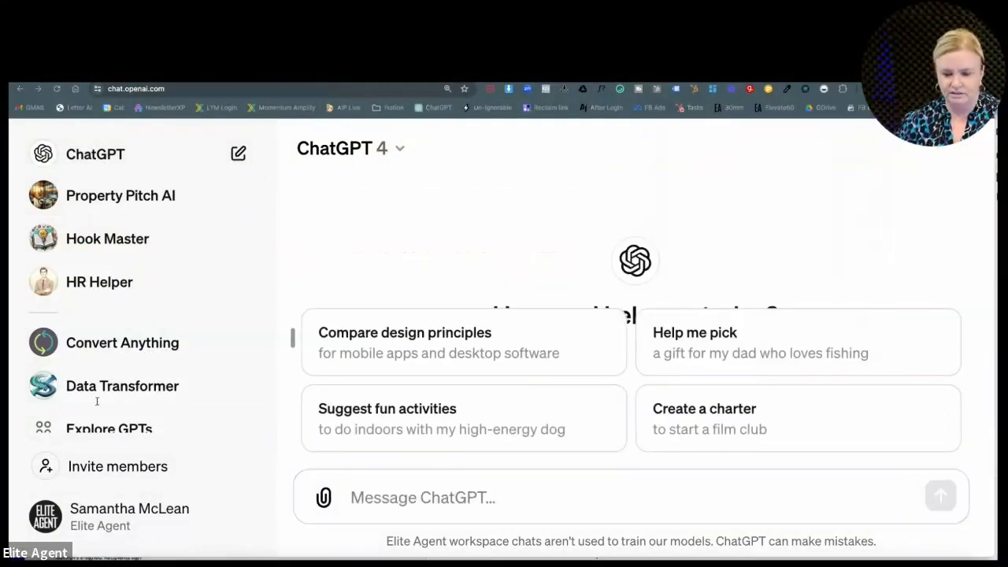
{"action": "type", "text": "are you familiar with Marcus sheridan's they ask you answer?"}
{"action": "key", "text": "Return"}
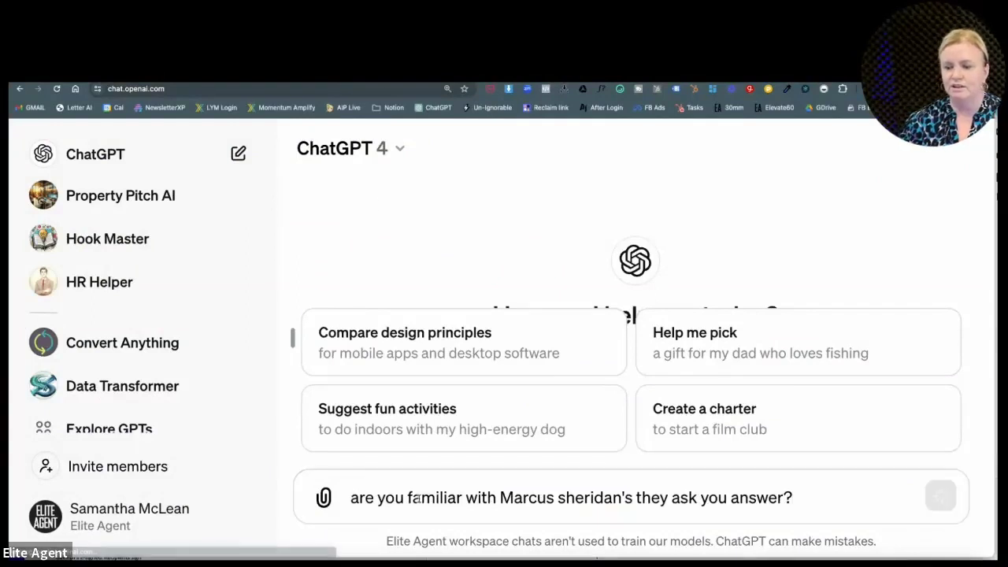
Step: Ask about the big 5 question categories, then paste the request for 100 real estate video questions
{"action": "type", "text": "are you familiar with the big 5 categories of questions to answer?"}
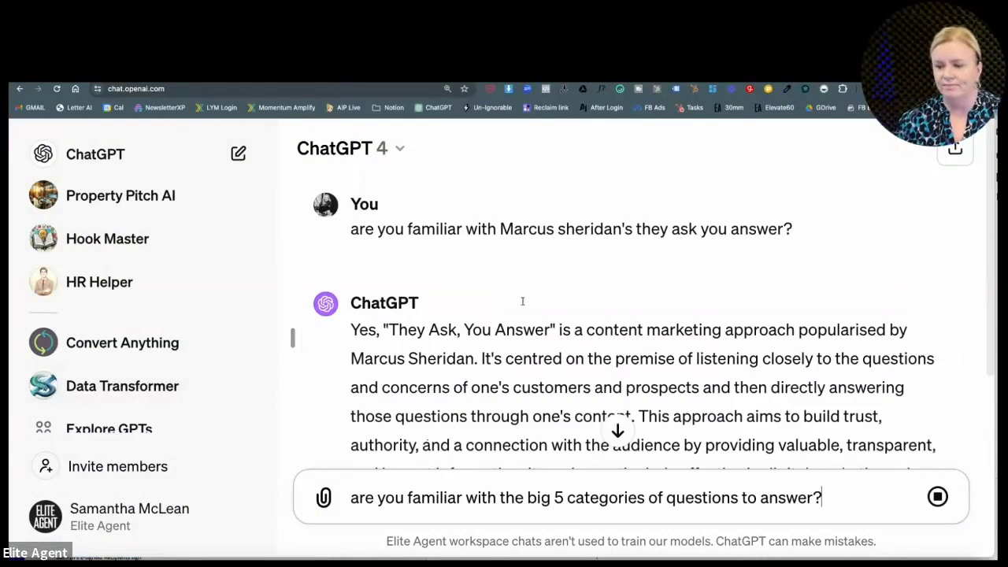
{"action": "key", "text": "Return"}
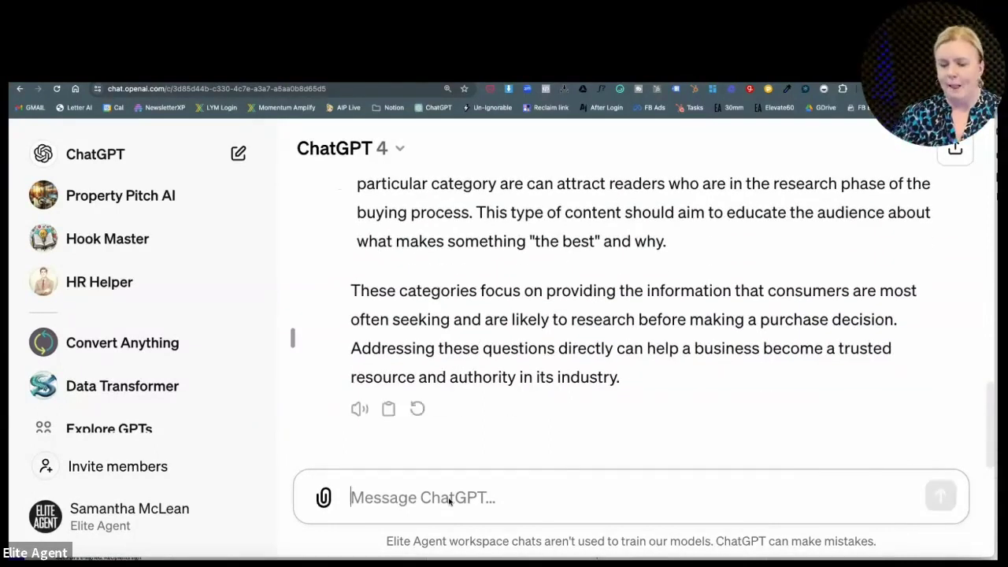
{"action": "type", "text": "I'm a real estate agent - could you please come up with a list of 100 questions I could answer on video categorised by Marcus Sheridan's big 5"}
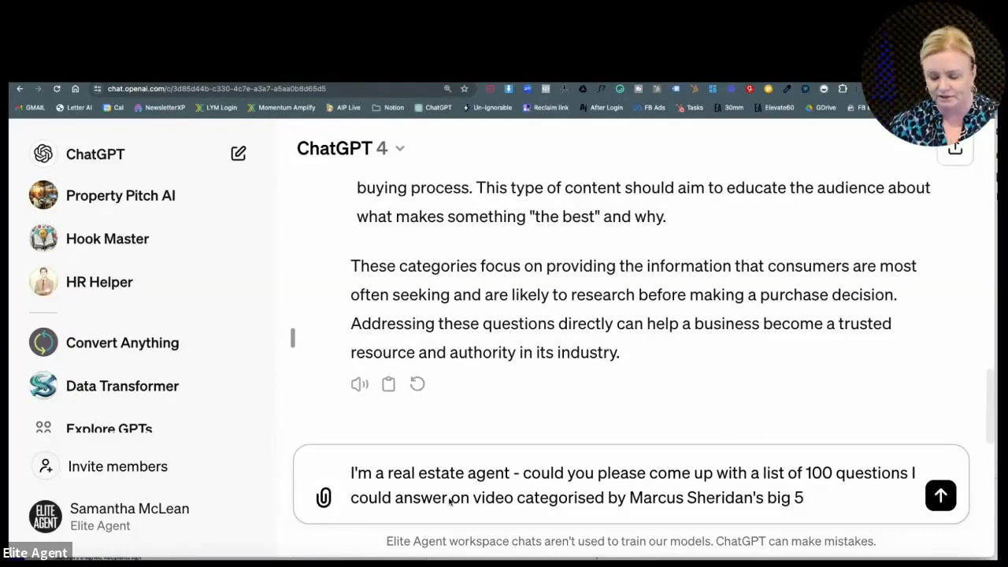
Step: Send the request for 100 real estate video questions grouped by the big 5 categories
{"action": "key", "text": "Return"}
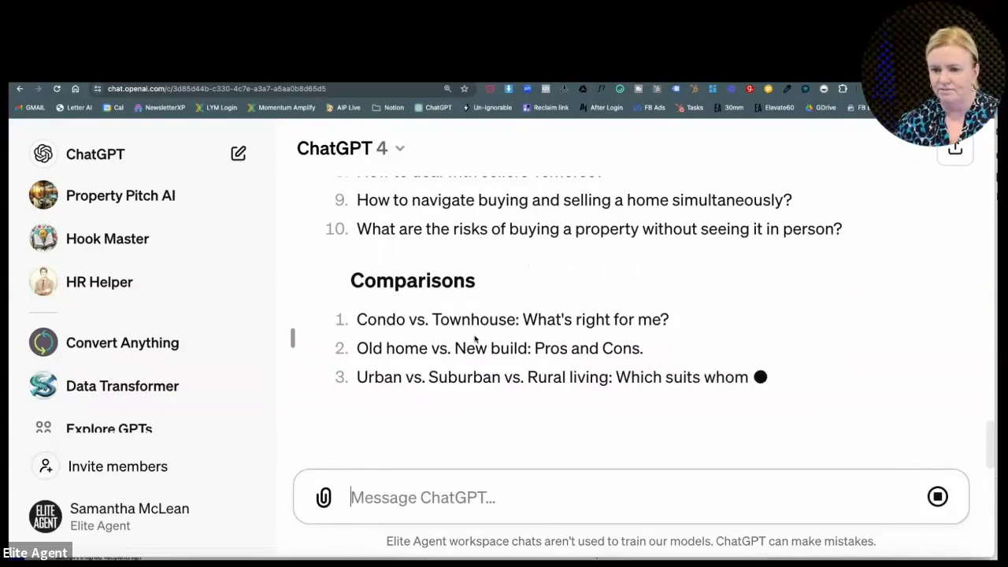
{"action": "scroll", "coordinate": [417, 292], "scroll_direction": "up", "scroll_amount": 2}
{"action": "scroll", "coordinate": [390, 302], "scroll_direction": "down", "scroll_amount": 1}
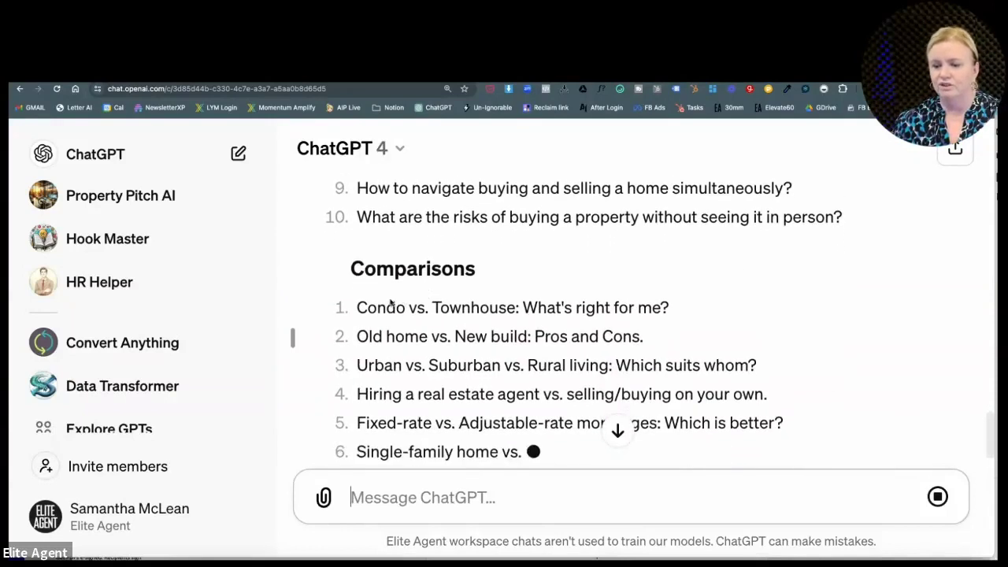
{"action": "scroll", "coordinate": [343, 274], "scroll_direction": "down", "scroll_amount": 1}
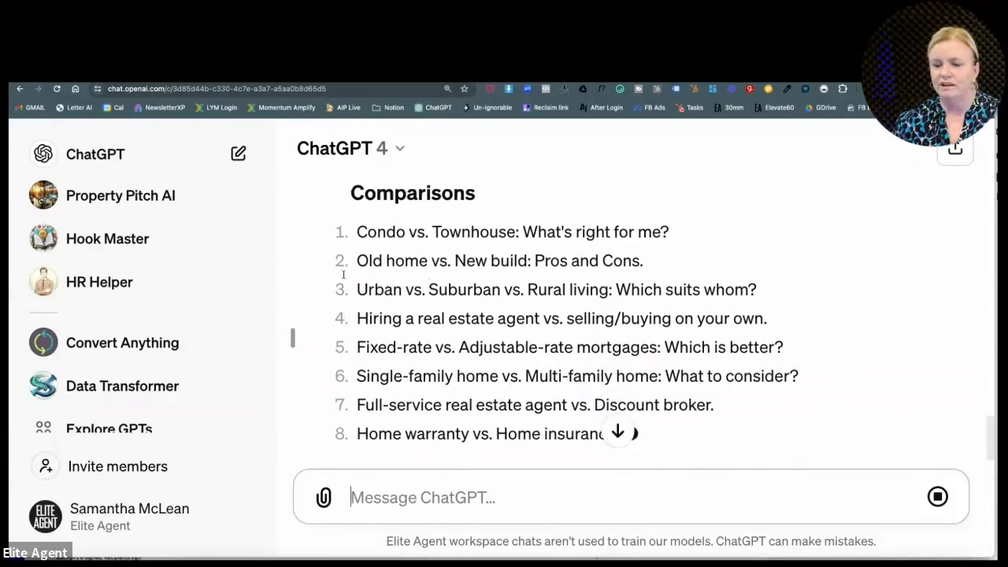
{"action": "scroll", "coordinate": [543, 270], "scroll_direction": "down", "scroll_amount": 1}
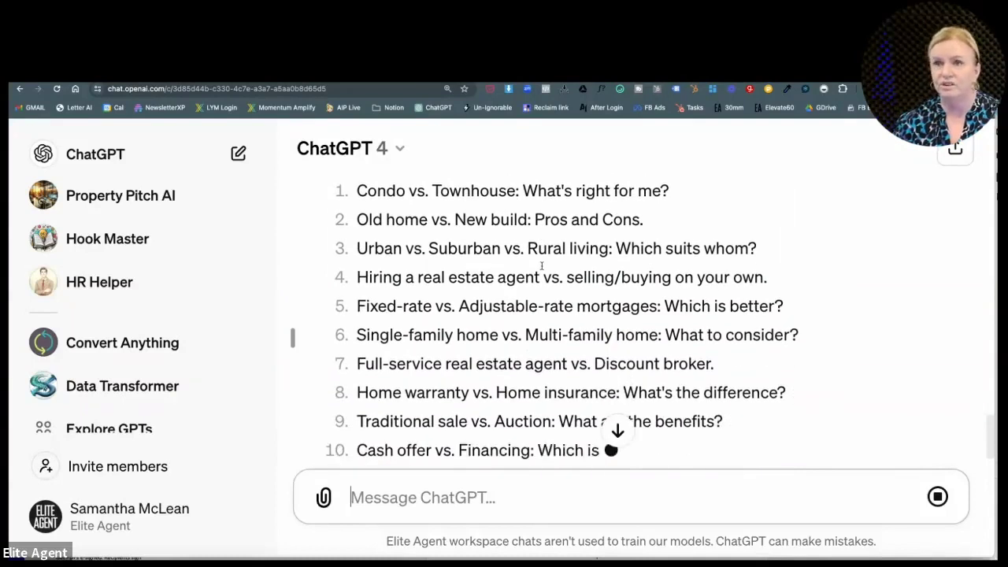
{"action": "scroll", "coordinate": [541, 266], "scroll_direction": "down", "scroll_amount": 1}
{"action": "scroll", "coordinate": [495, 285], "scroll_direction": "down", "scroll_amount": 1}
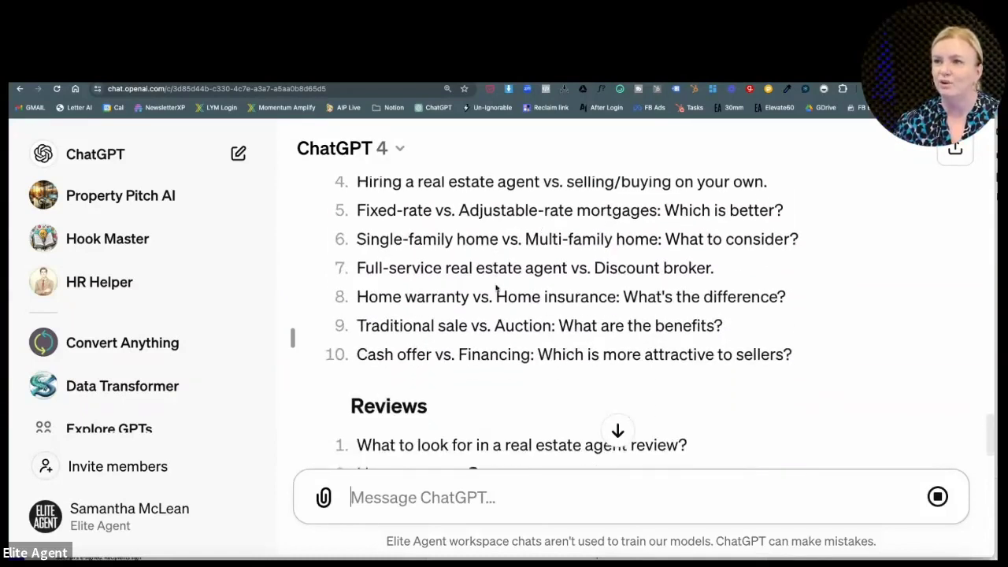
{"action": "scroll", "coordinate": [495, 285], "scroll_direction": "down", "scroll_amount": 2}
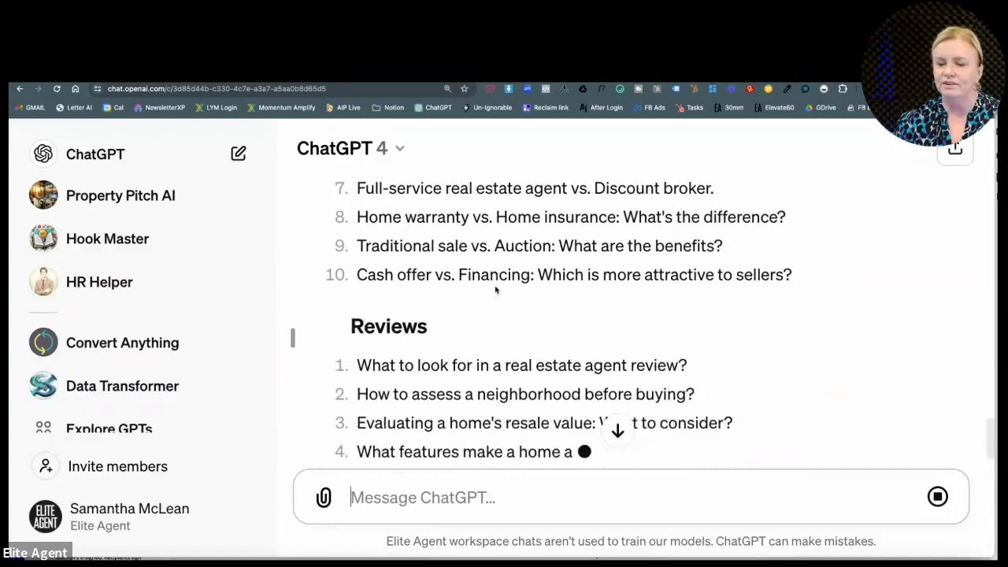
{"action": "scroll", "coordinate": [495, 285], "scroll_direction": "up", "scroll_amount": 1}
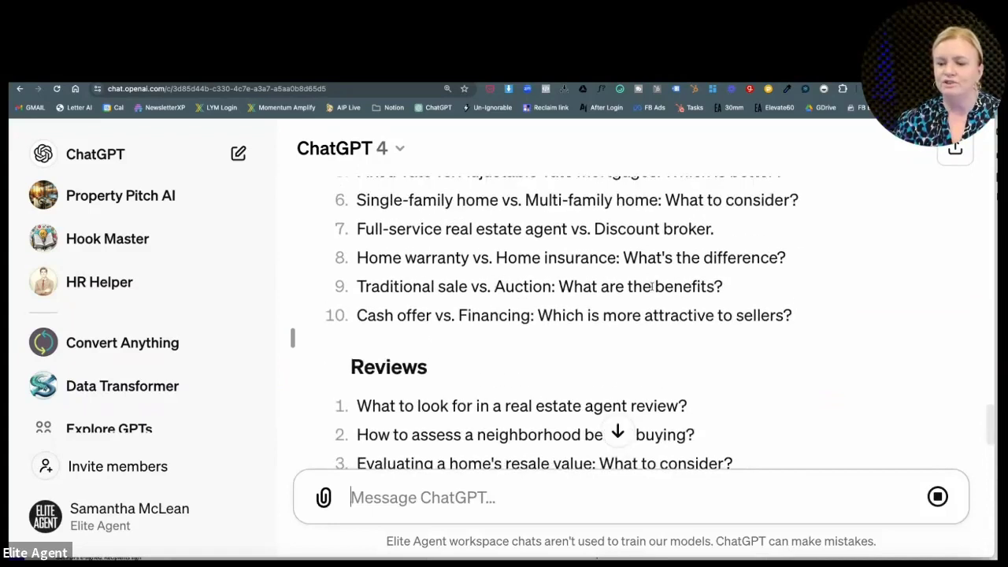
{"action": "scroll", "coordinate": [652, 286], "scroll_direction": "down", "scroll_amount": 2}
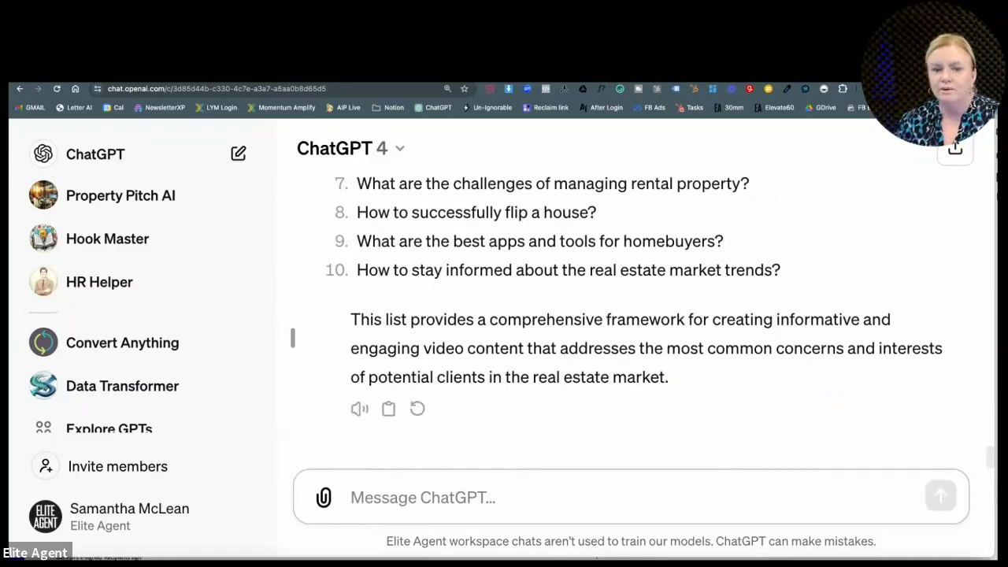
{"action": "scroll", "coordinate": [524, 368], "scroll_direction": "up", "scroll_amount": 5}
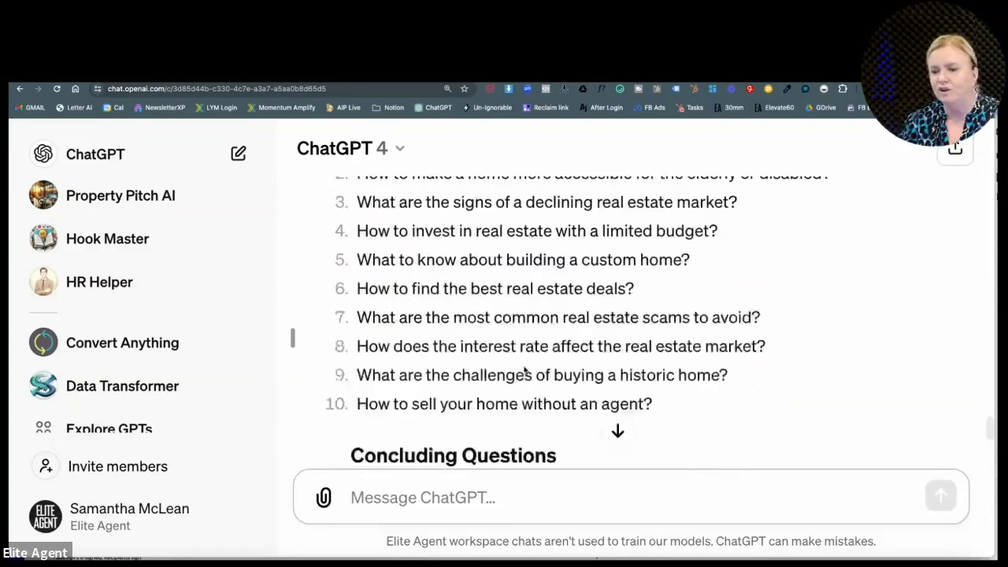
{"action": "scroll", "coordinate": [524, 368], "scroll_direction": "up", "scroll_amount": 15}
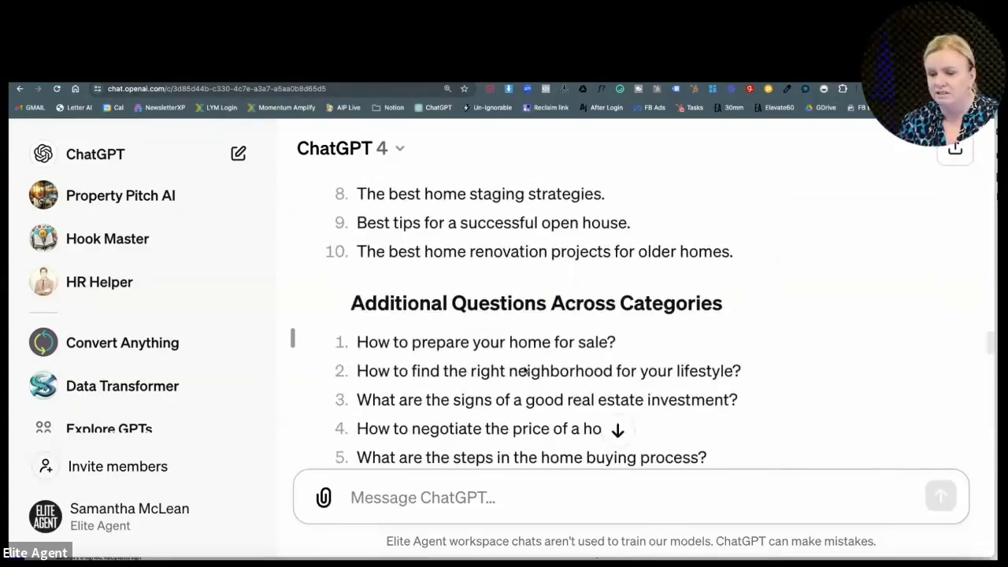
{"action": "scroll", "coordinate": [525, 370], "scroll_direction": "down", "scroll_amount": 3}
{"action": "scroll", "coordinate": [466, 357], "scroll_direction": "up", "scroll_amount": 2}
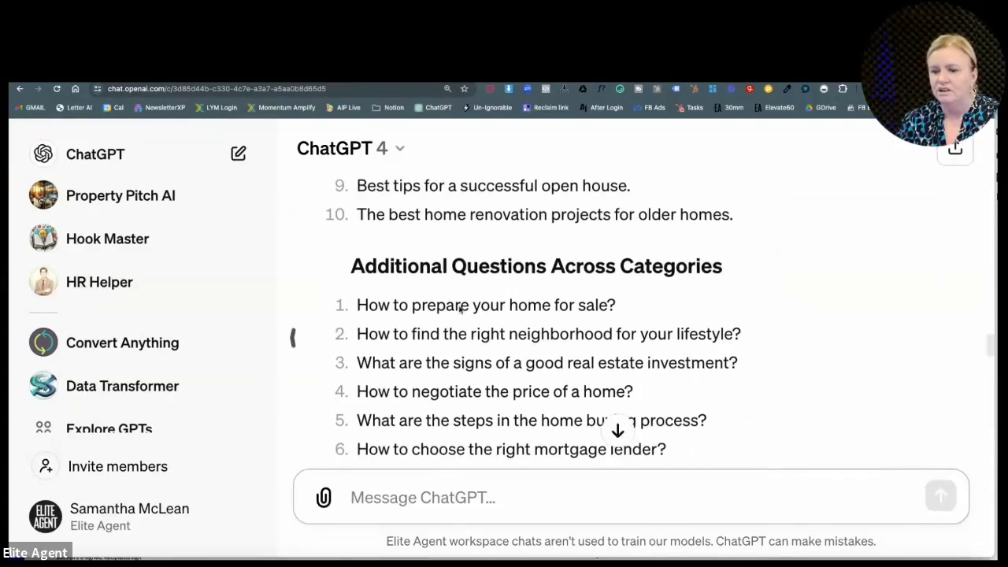
{"action": "scroll", "coordinate": [489, 308], "scroll_direction": "up", "scroll_amount": 4}
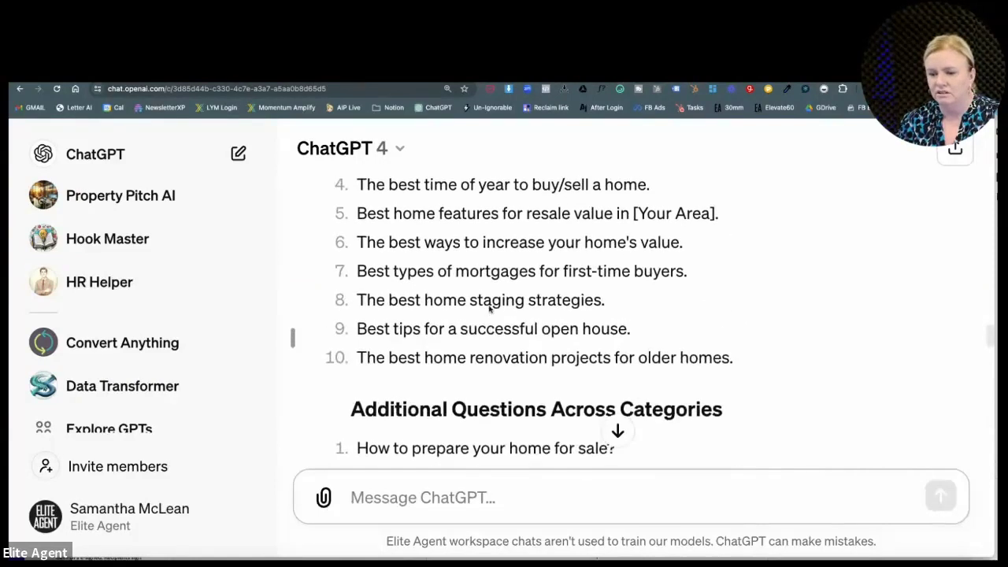
{"action": "scroll", "coordinate": [489, 309], "scroll_direction": "up", "scroll_amount": 3}
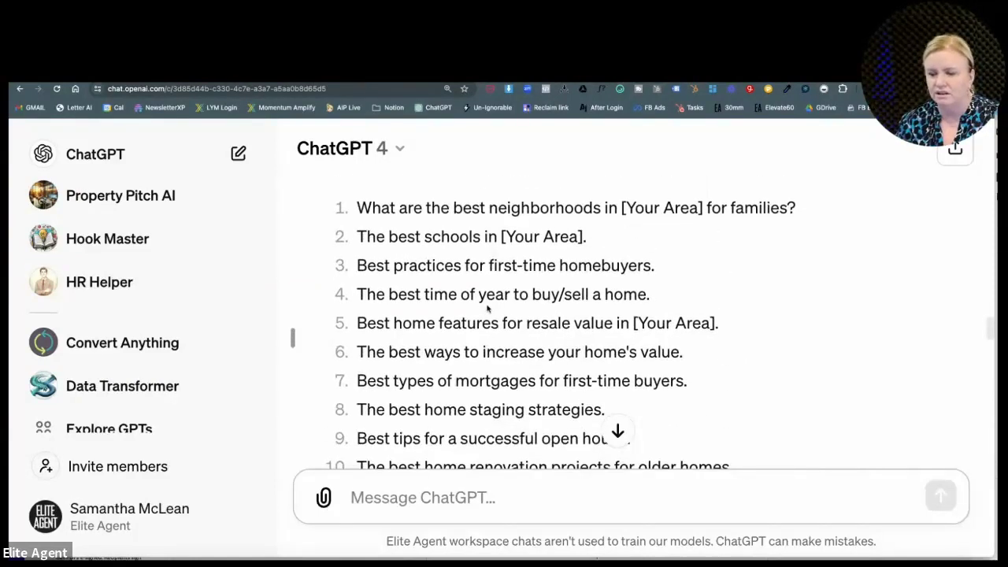
{"action": "scroll", "coordinate": [489, 308], "scroll_direction": "up", "scroll_amount": 1}
{"action": "scroll", "coordinate": [489, 309], "scroll_direction": "down", "scroll_amount": 2}
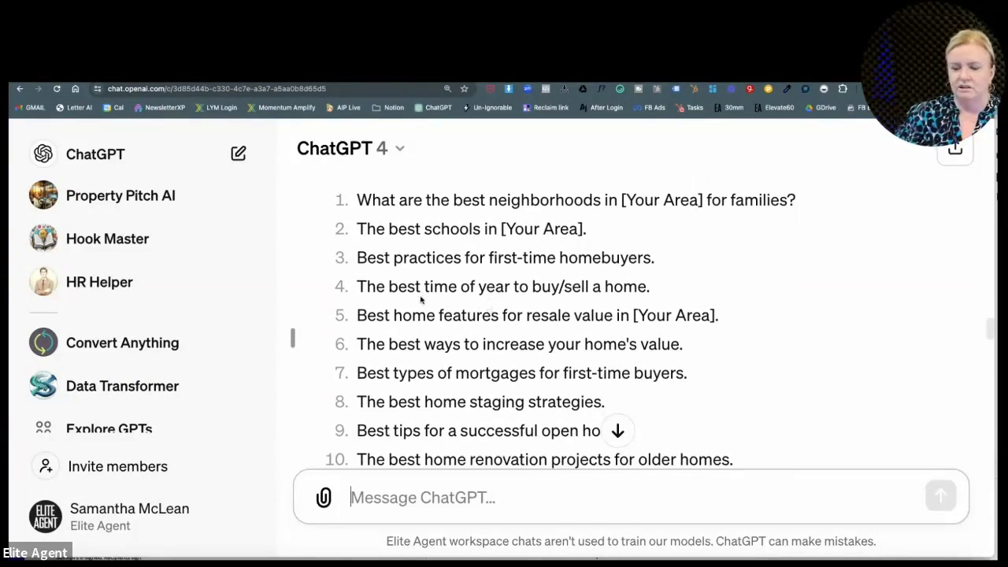
{"action": "scroll", "coordinate": [422, 300], "scroll_direction": "down", "scroll_amount": 1}
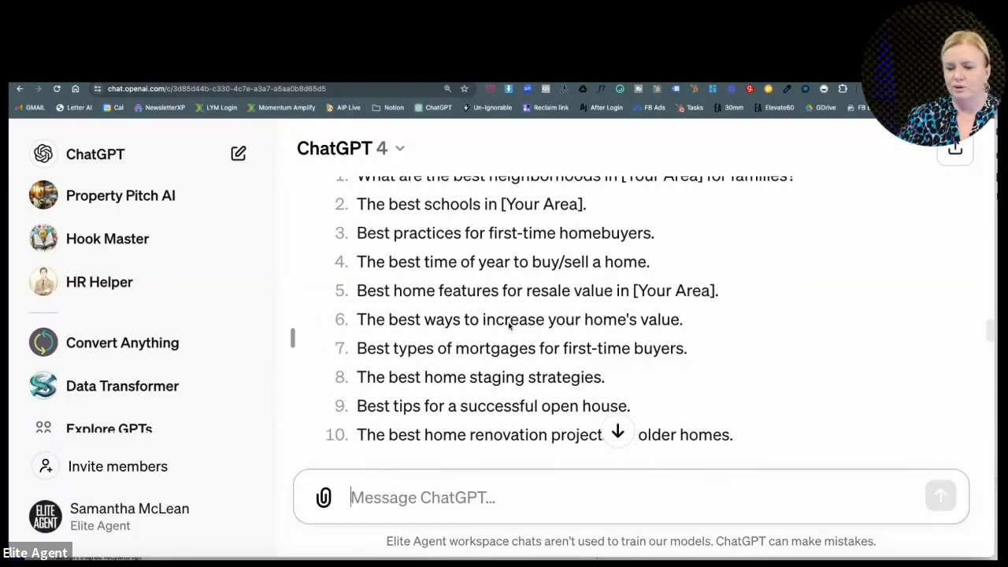
{"action": "scroll", "coordinate": [509, 326], "scroll_direction": "down", "scroll_amount": 3}
{"action": "scroll", "coordinate": [477, 321], "scroll_direction": "down", "scroll_amount": 3}
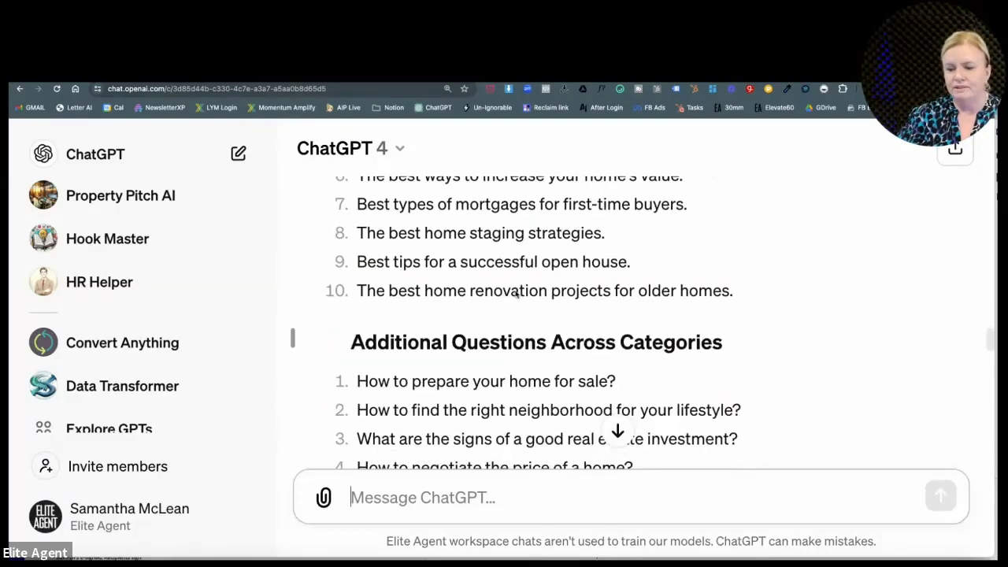
Step: Quote question 41 on renovation projects and request a 1-minute script for Broadbeach Waters homeowners
{"action": "double_click", "coordinate": [523, 292]}
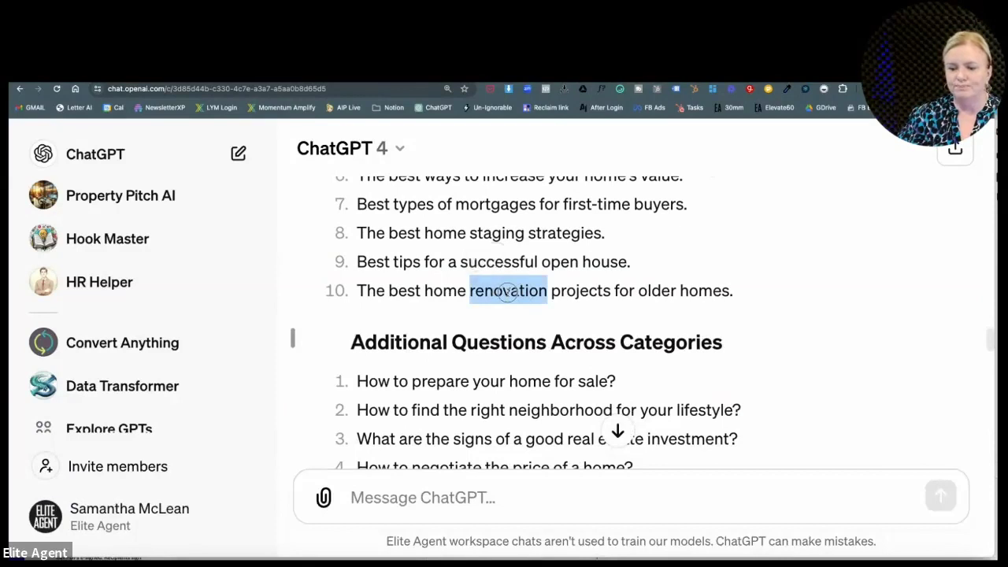
{"action": "triple_click", "coordinate": [491, 291]}
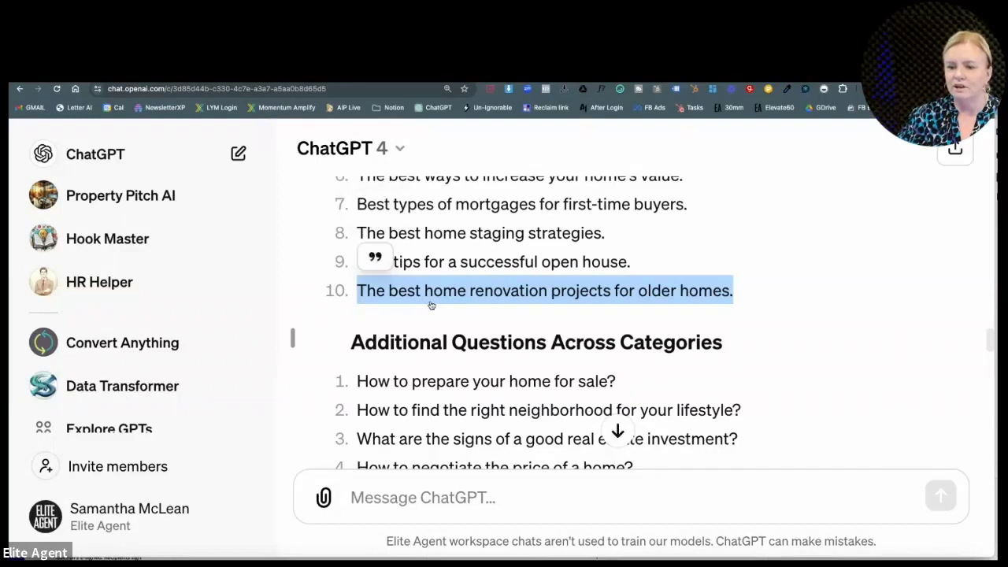
{"action": "left_click", "coordinate": [377, 259]}
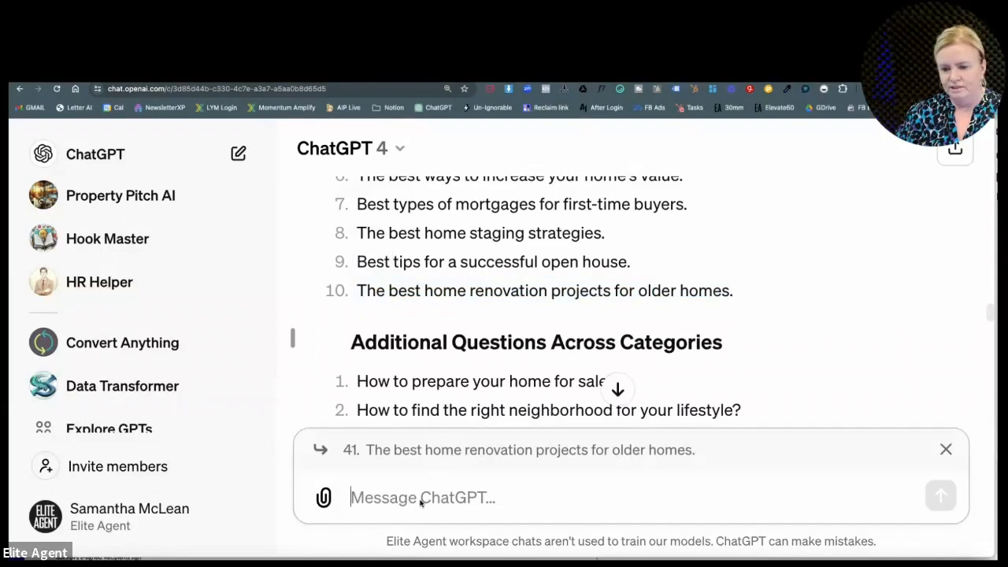
{"action": "type", "text": "I'm a real estate agent in Broadbeach Waters, Qld, Australia. I want to create a 1 minute video answering this question. Can you help me?"}
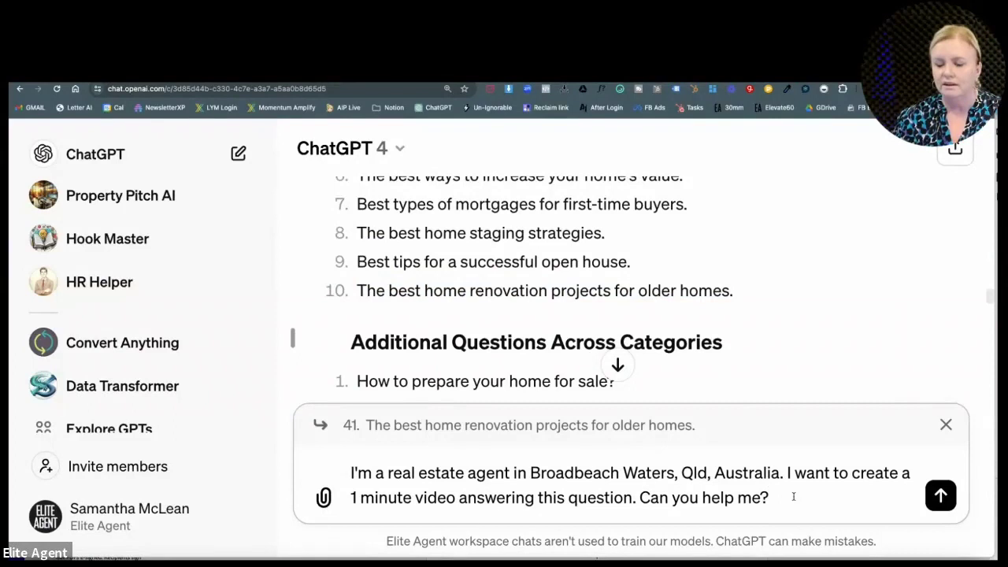
{"action": "key", "text": "Return"}
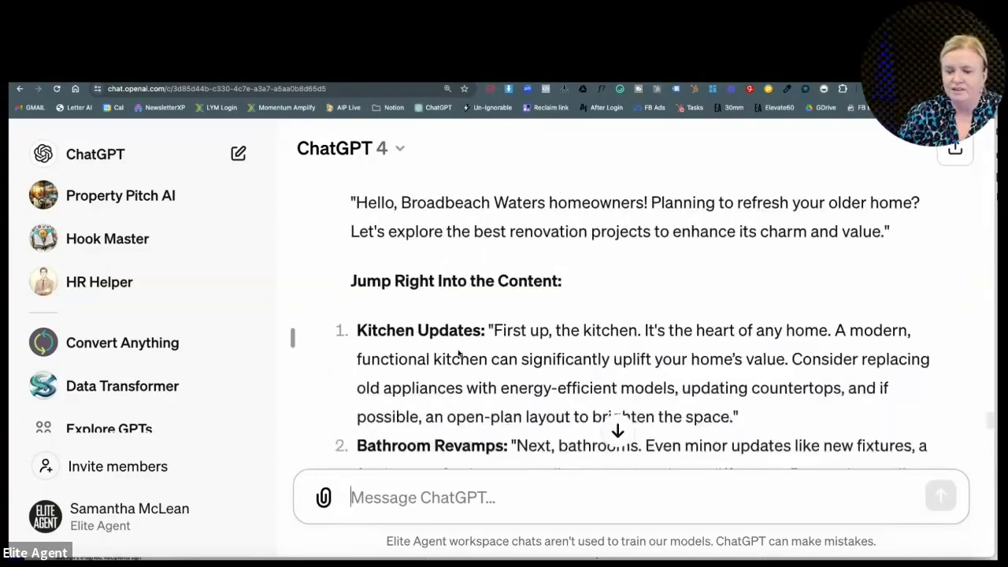
{"action": "scroll", "coordinate": [450, 353], "scroll_direction": "up", "scroll_amount": 3}
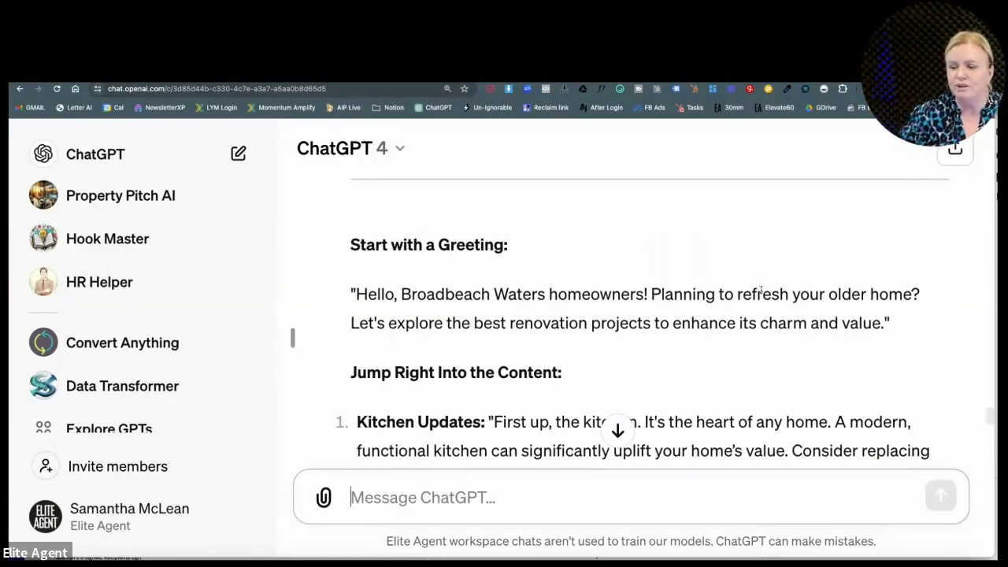
Step: Scroll through the renovation video script, down to its closing call to action and tone advice
{"action": "scroll", "coordinate": [643, 311], "scroll_direction": "down", "scroll_amount": 1}
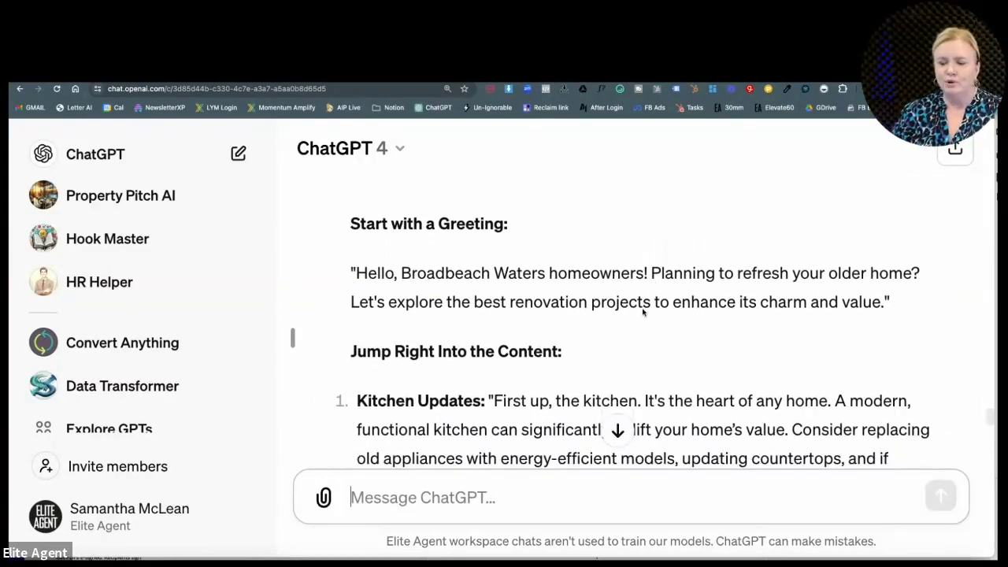
{"action": "scroll", "coordinate": [593, 307], "scroll_direction": "down", "scroll_amount": 2}
{"action": "scroll", "coordinate": [594, 307], "scroll_direction": "down", "scroll_amount": 1}
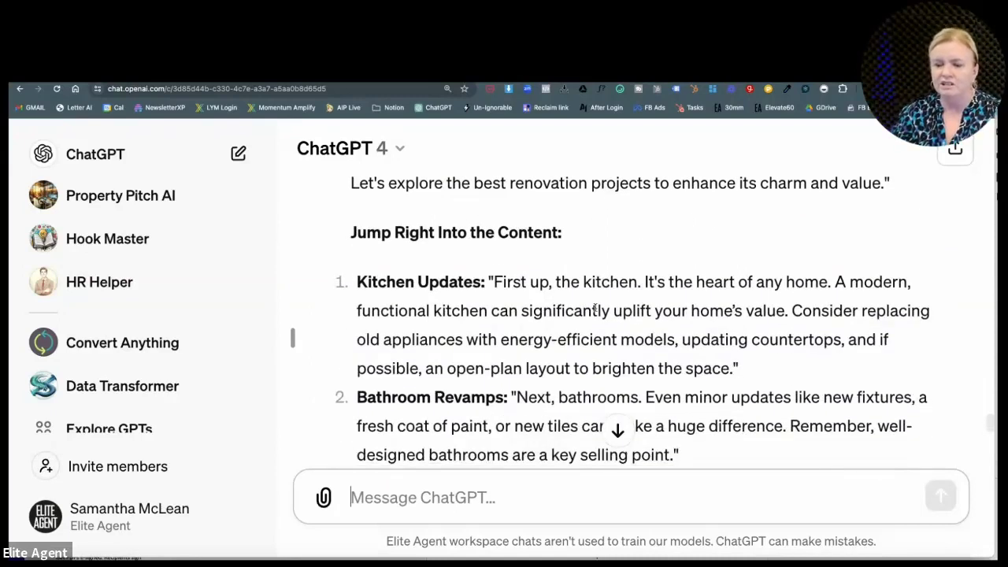
{"action": "scroll", "coordinate": [594, 309], "scroll_direction": "down", "scroll_amount": 1}
{"action": "scroll", "coordinate": [596, 311], "scroll_direction": "up", "scroll_amount": 2}
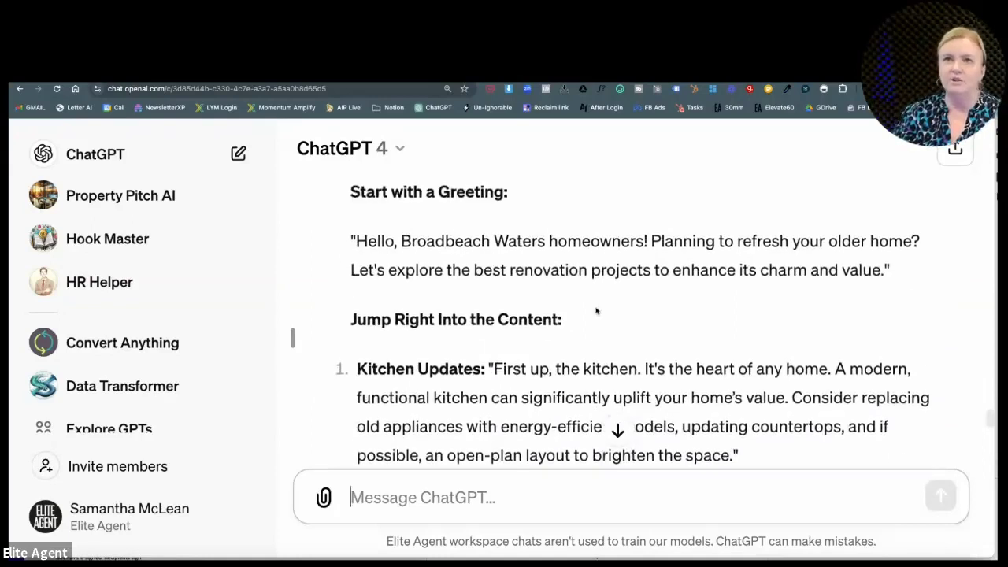
{"action": "scroll", "coordinate": [596, 311], "scroll_direction": "up", "scroll_amount": 1}
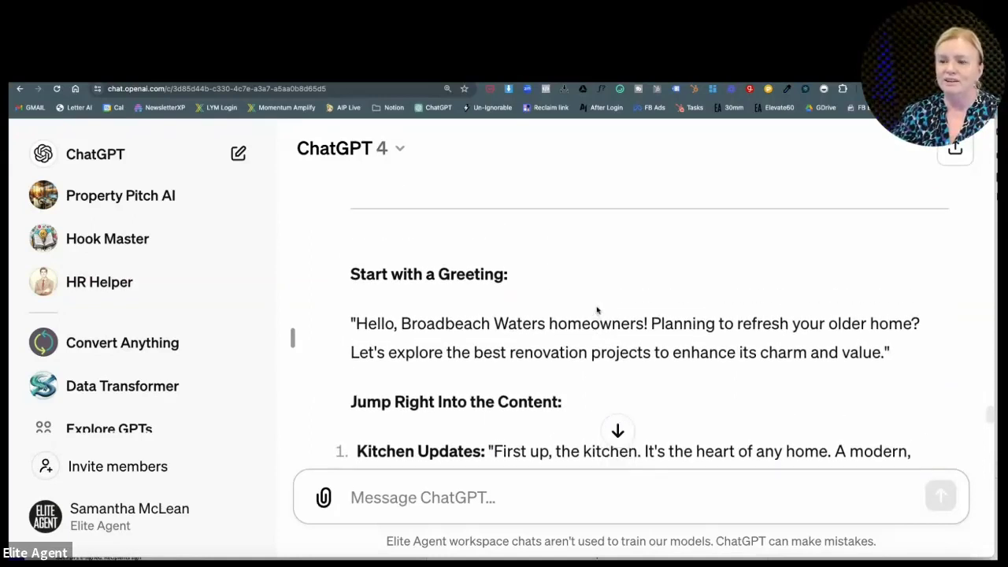
{"action": "scroll", "coordinate": [597, 311], "scroll_direction": "up", "scroll_amount": 1}
{"action": "scroll", "coordinate": [596, 309], "scroll_direction": "down", "scroll_amount": 2}
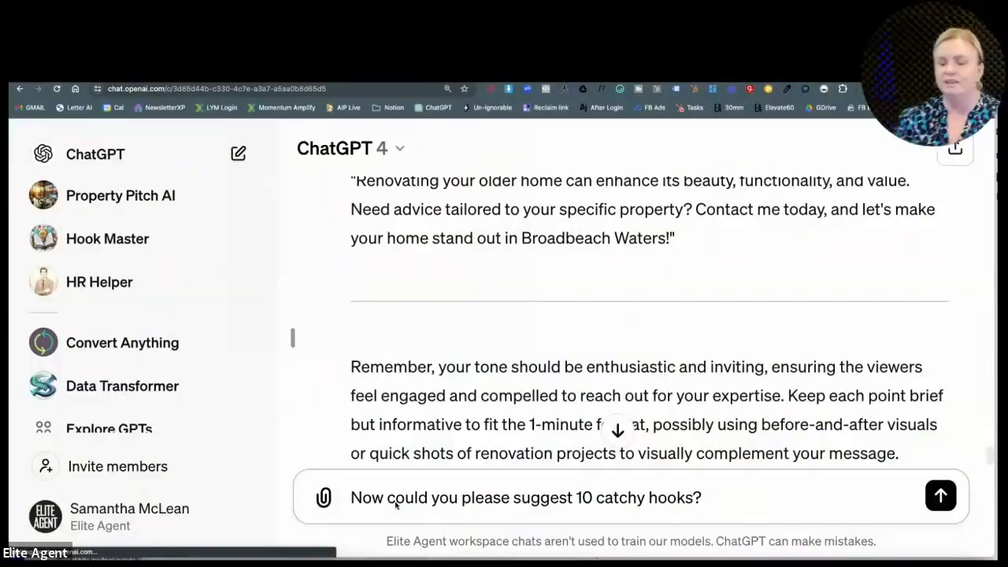
Step: Send the request for 10 catchy hooks for the Broadbeach Waters renovation video
{"action": "key", "text": "Return"}
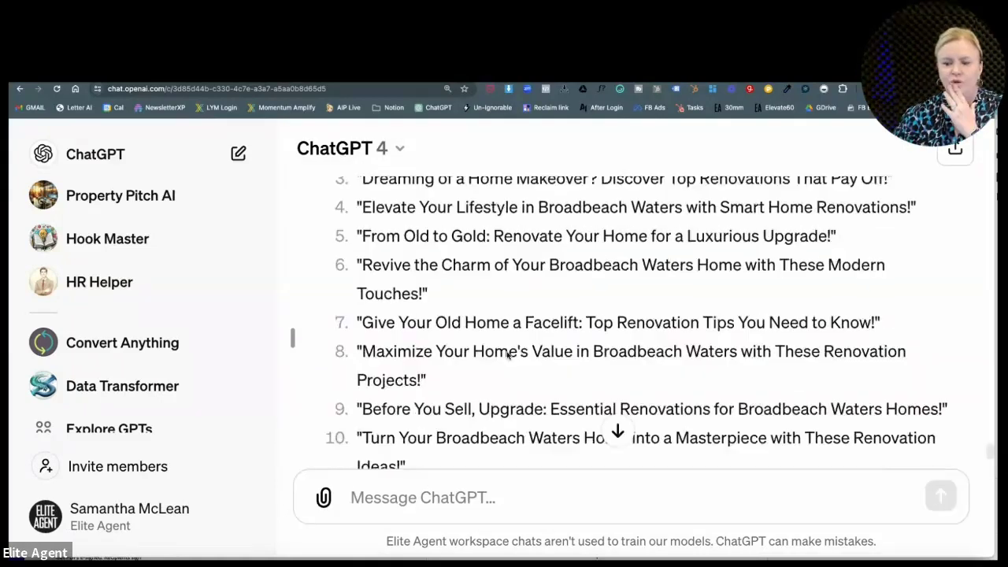
{"action": "scroll", "coordinate": [506, 353], "scroll_direction": "down", "scroll_amount": 2}
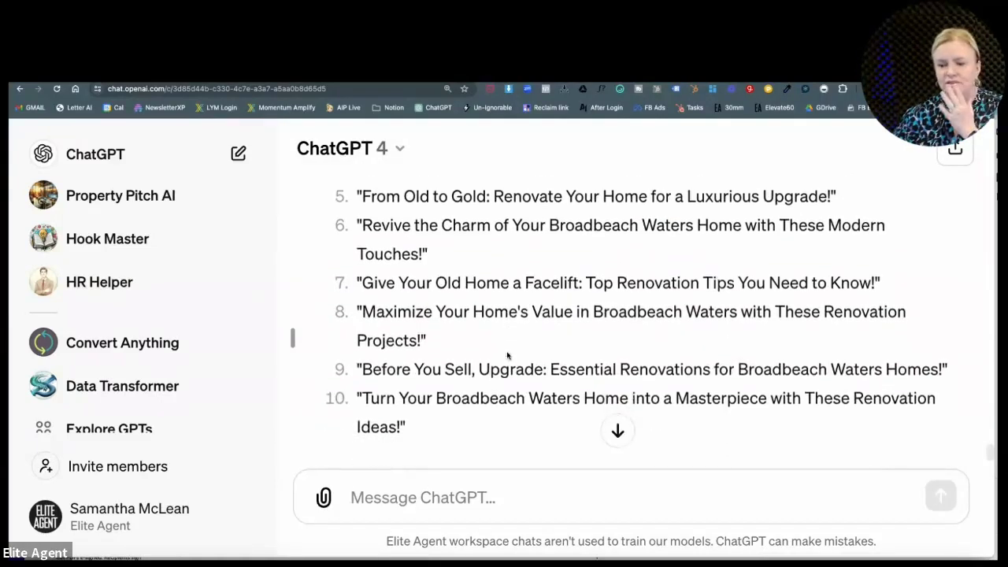
{"action": "scroll", "coordinate": [507, 355], "scroll_direction": "up", "scroll_amount": 4}
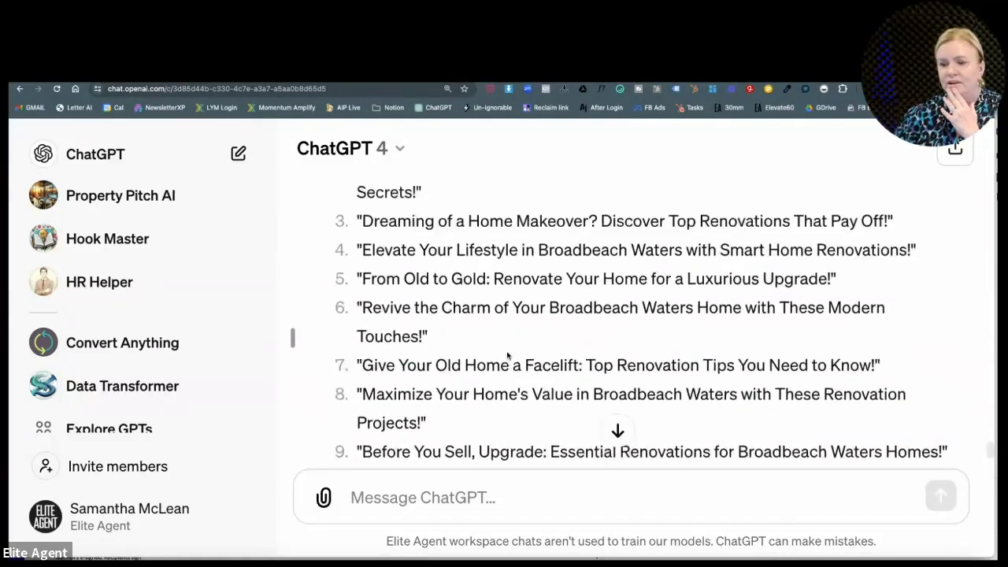
{"action": "scroll", "coordinate": [428, 304], "scroll_direction": "up", "scroll_amount": 2}
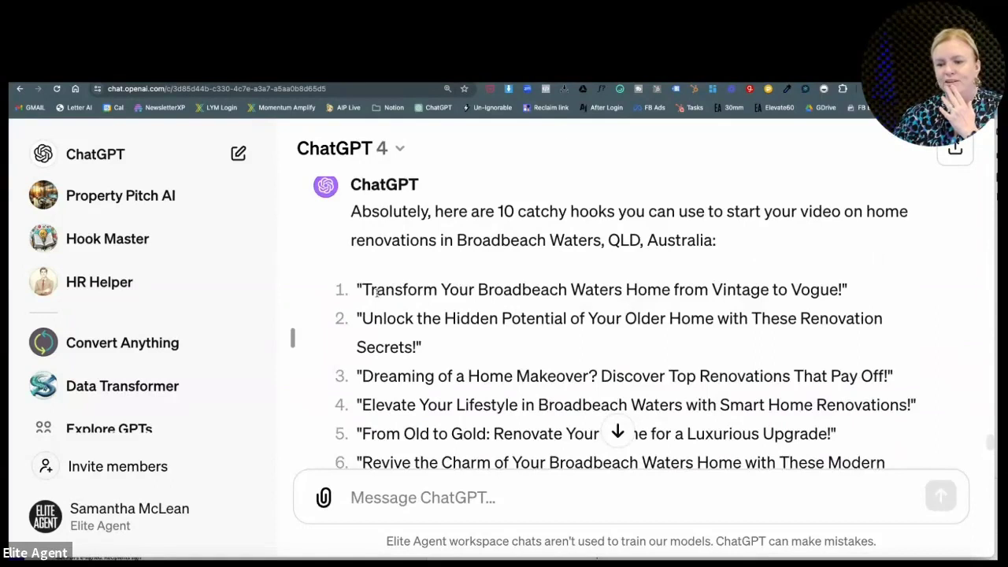
Step: Select the first 'Transform' hook and review the Strong Declarative hooks
{"action": "double_click", "coordinate": [409, 289]}
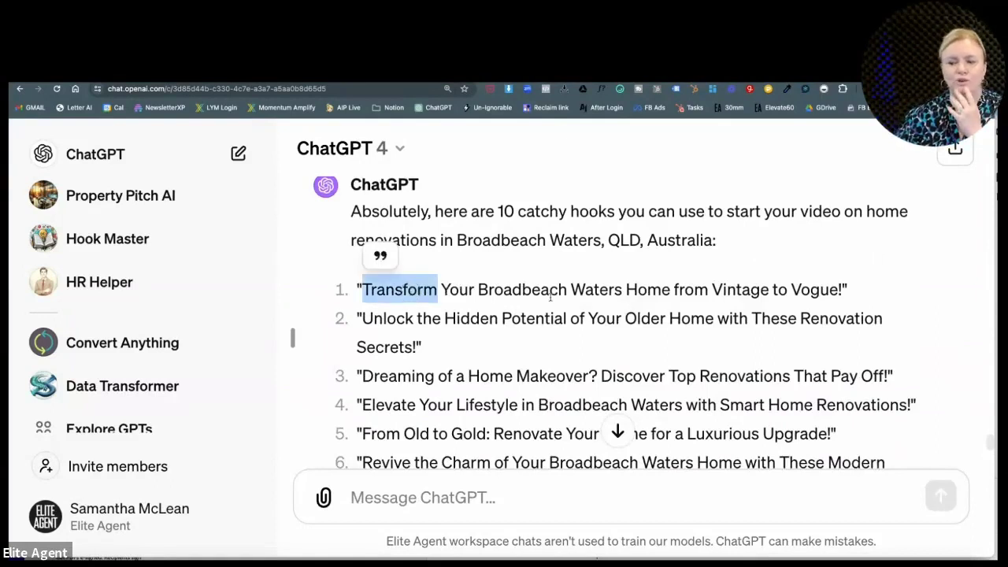
{"action": "triple_click", "coordinate": [542, 292]}
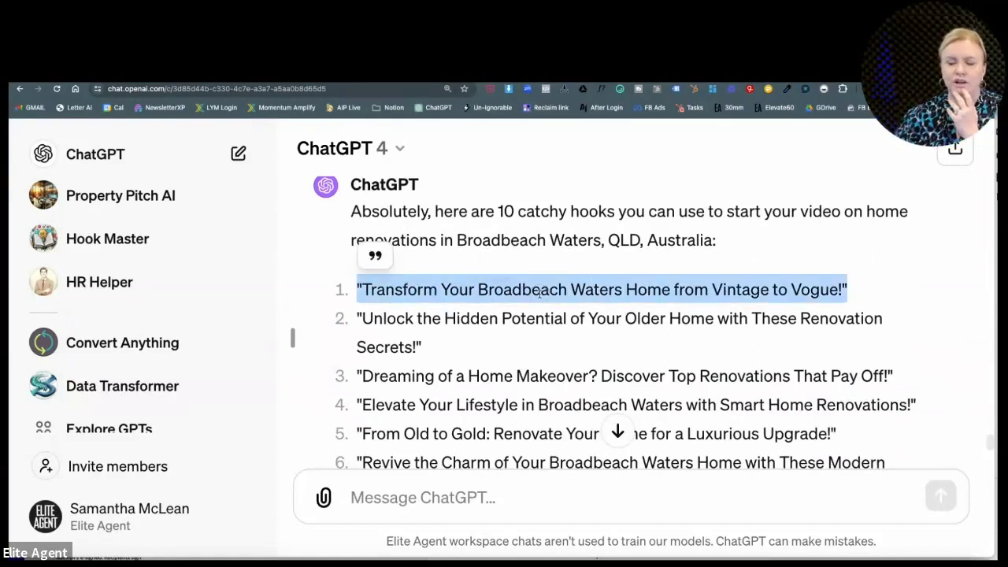
{"action": "scroll", "coordinate": [540, 293], "scroll_direction": "up", "scroll_amount": 8}
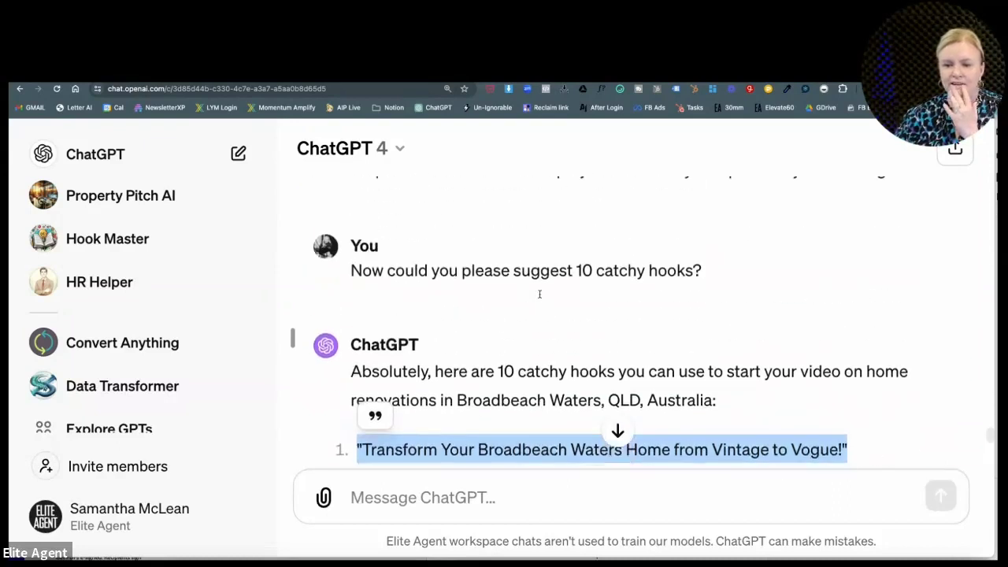
{"action": "scroll", "coordinate": [539, 297], "scroll_direction": "up", "scroll_amount": 6}
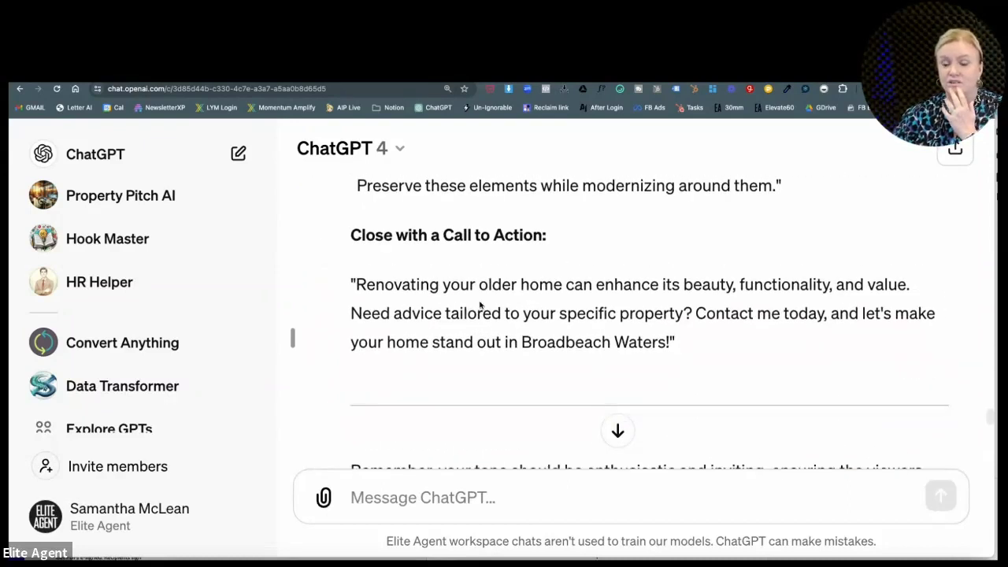
{"action": "scroll", "coordinate": [625, 278], "scroll_direction": "down", "scroll_amount": 2}
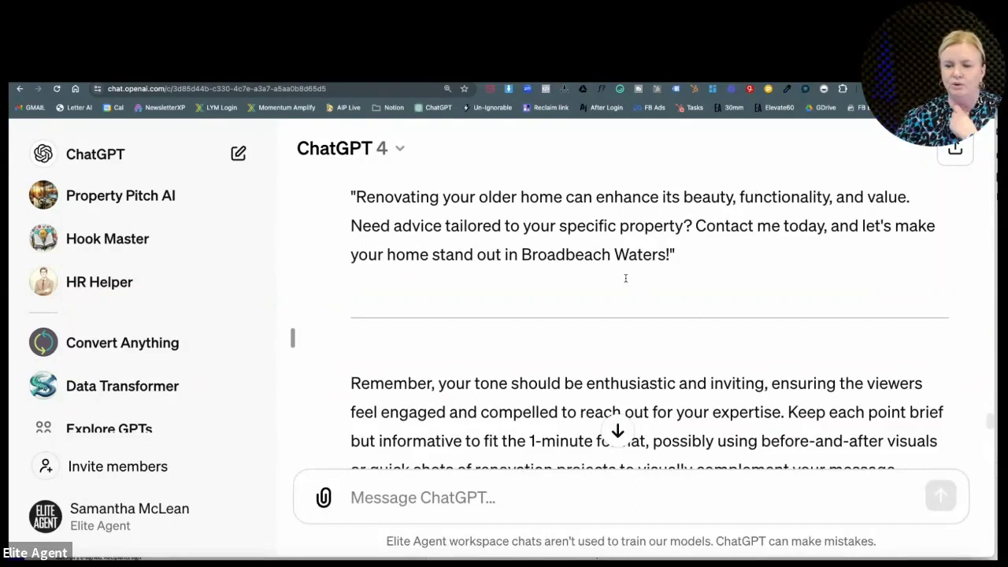
{"action": "scroll", "coordinate": [625, 278], "scroll_direction": "up", "scroll_amount": 1}
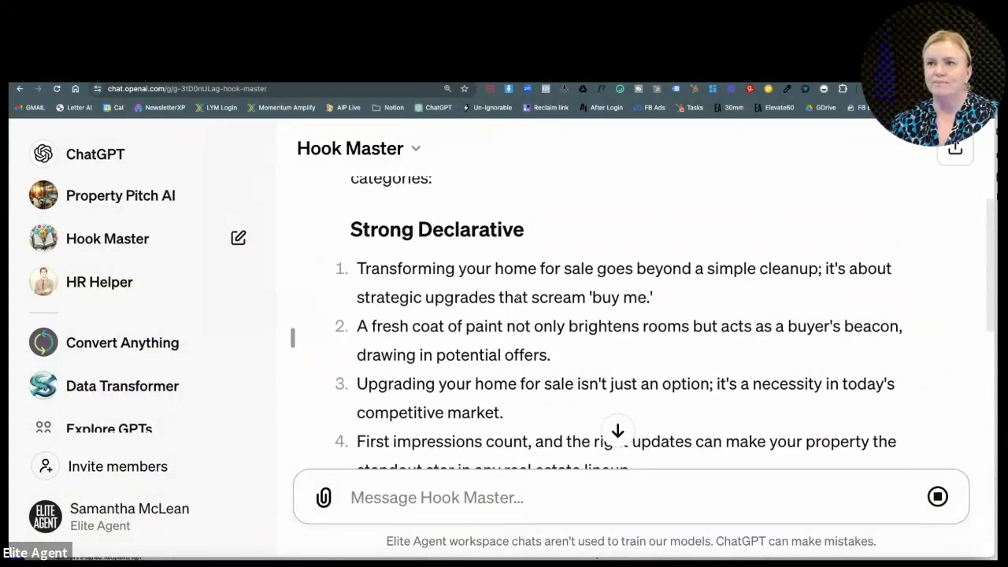
Step: Scroll through Hook Master's hooks for '10 ways to update your home for sale' to the Thought-Provoking Question section
{"action": "scroll", "coordinate": [516, 297], "scroll_direction": "up", "scroll_amount": 2}
{"action": "scroll", "coordinate": [517, 297], "scroll_direction": "down", "scroll_amount": 5}
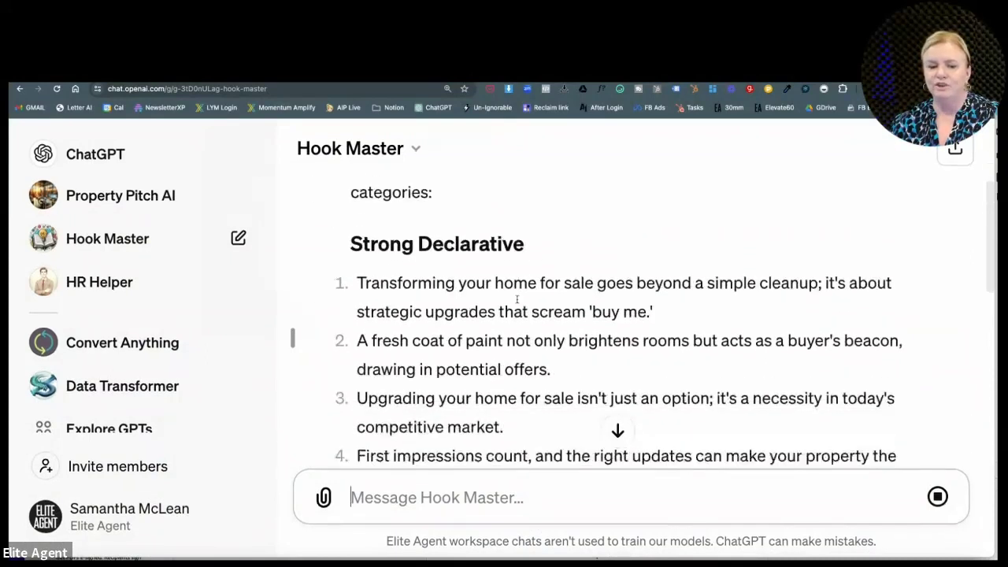
{"action": "scroll", "coordinate": [517, 296], "scroll_direction": "down", "scroll_amount": 7}
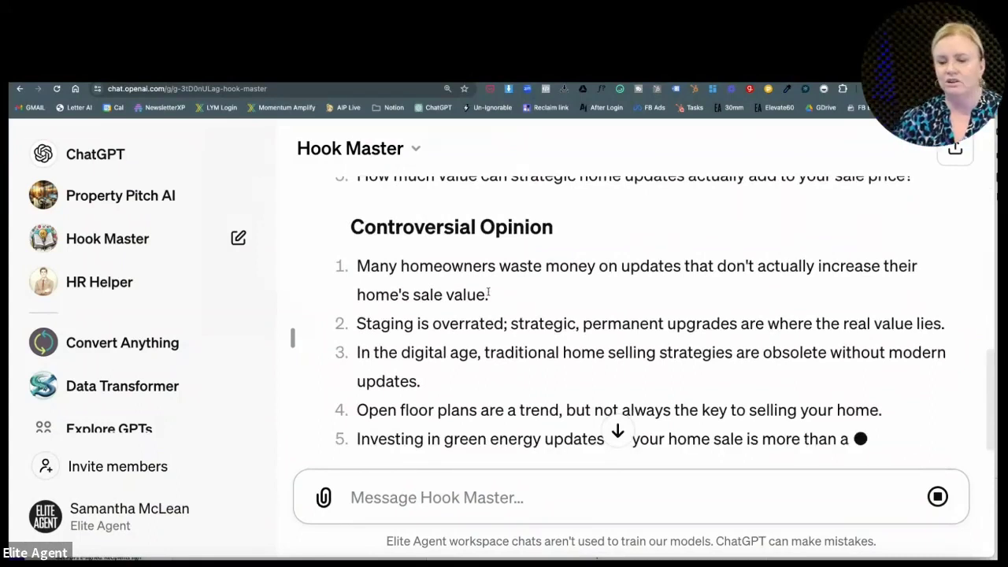
{"action": "scroll", "coordinate": [457, 289], "scroll_direction": "down", "scroll_amount": 1}
{"action": "scroll", "coordinate": [457, 289], "scroll_direction": "up", "scroll_amount": 20}
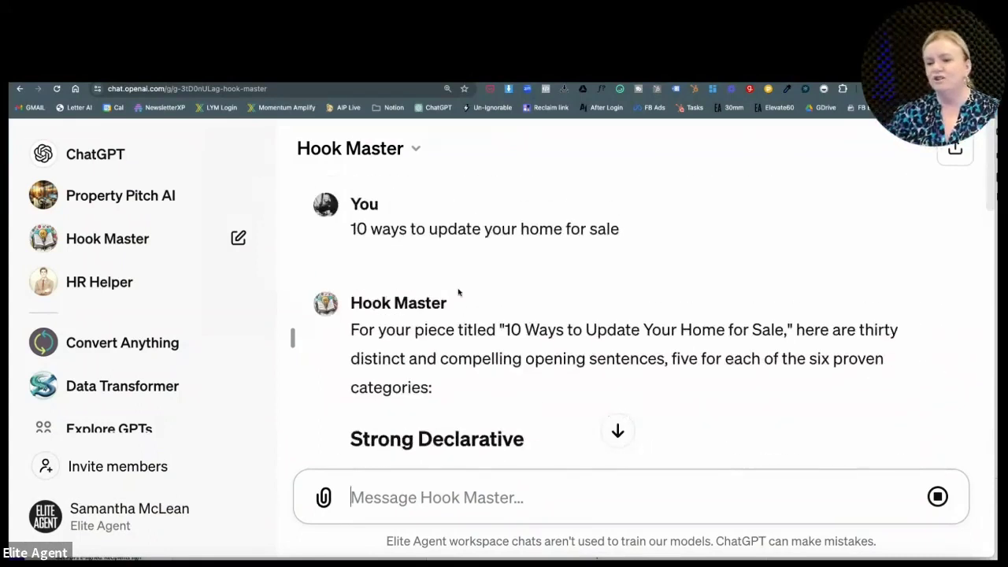
{"action": "scroll", "coordinate": [458, 289], "scroll_direction": "down", "scroll_amount": 3}
{"action": "scroll", "coordinate": [405, 249], "scroll_direction": "down", "scroll_amount": 5}
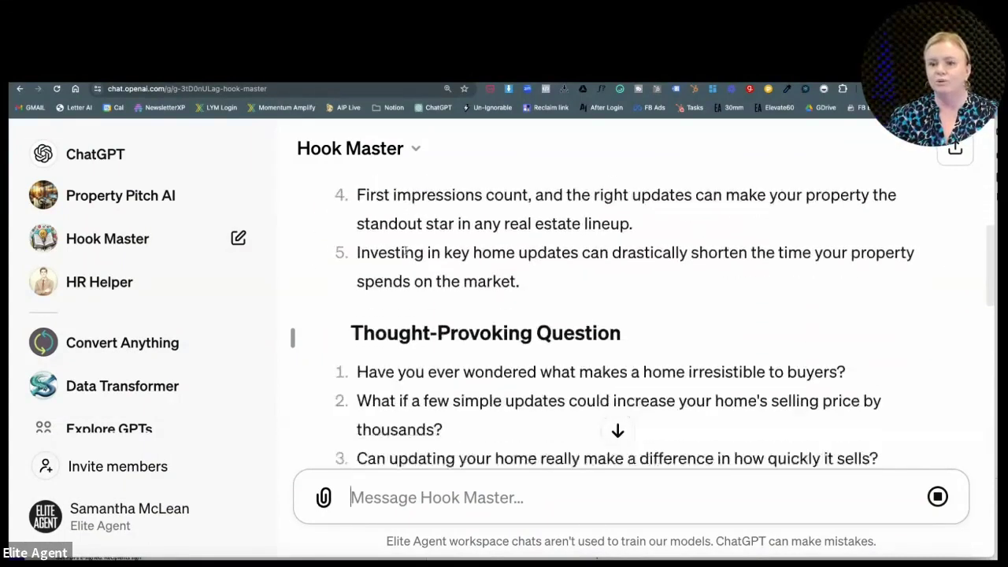